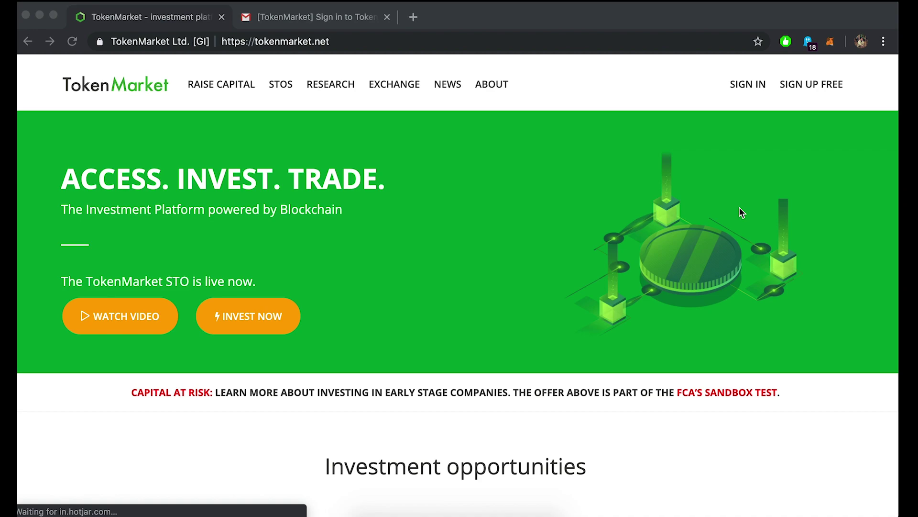
Go to TokenMarket's sign-in page and pick the e-mail sign-in option.
{"action": "left_click", "coordinate": [731, 90]}
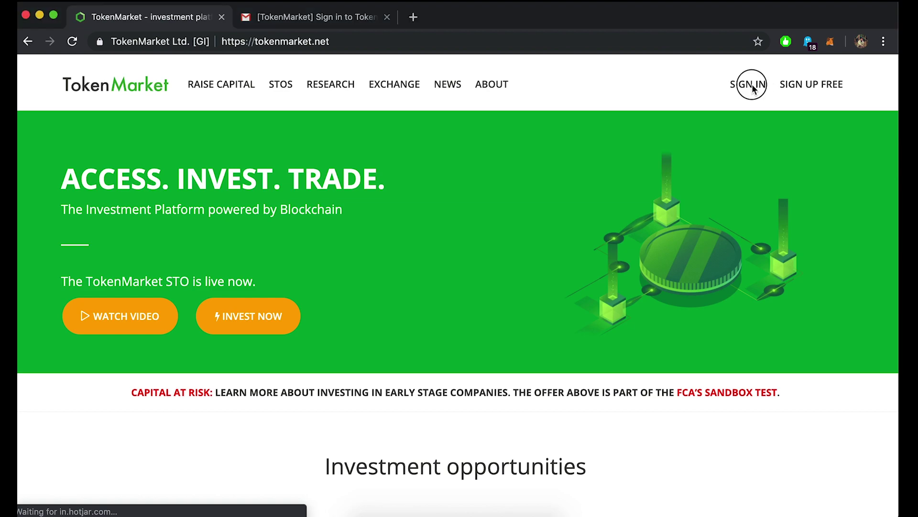
{"action": "left_click", "coordinate": [746, 90]}
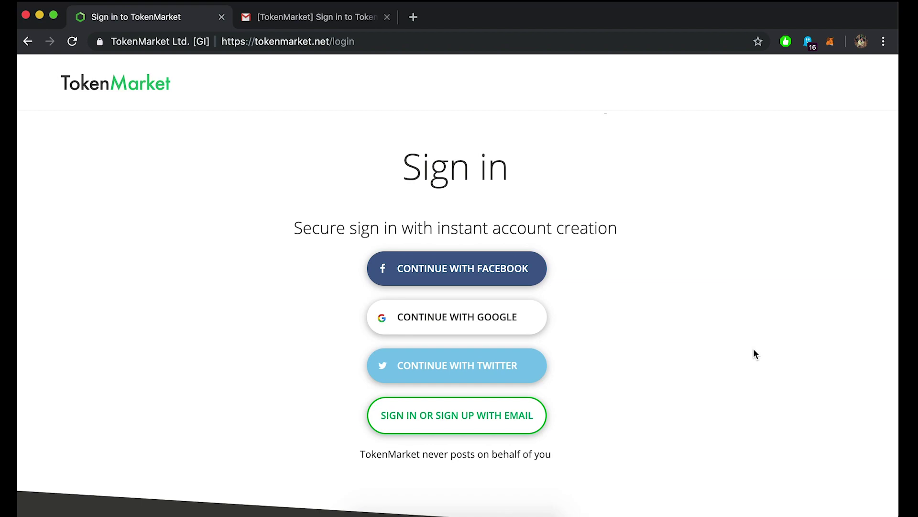
{"action": "left_click", "coordinate": [491, 421]}
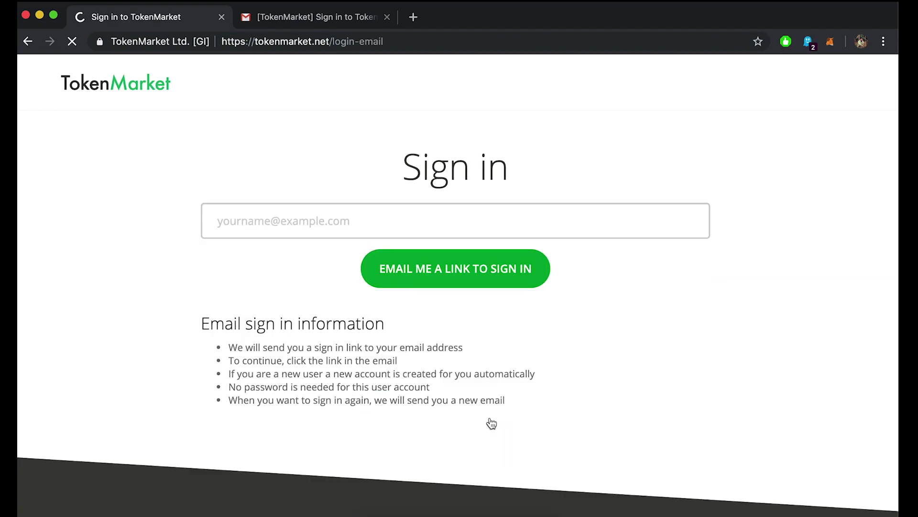
Enter the account's e-mail address and request an e-mailed sign-in link.
{"action": "left_click", "coordinate": [223, 228]}
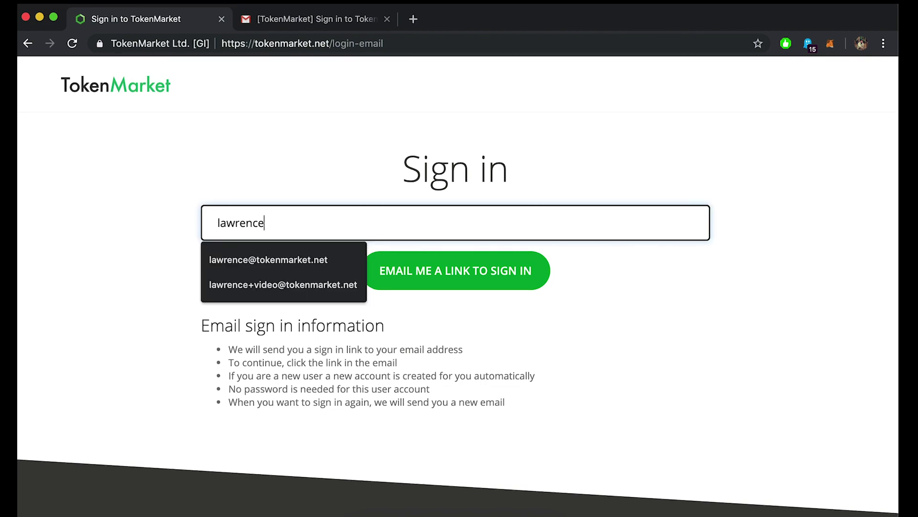
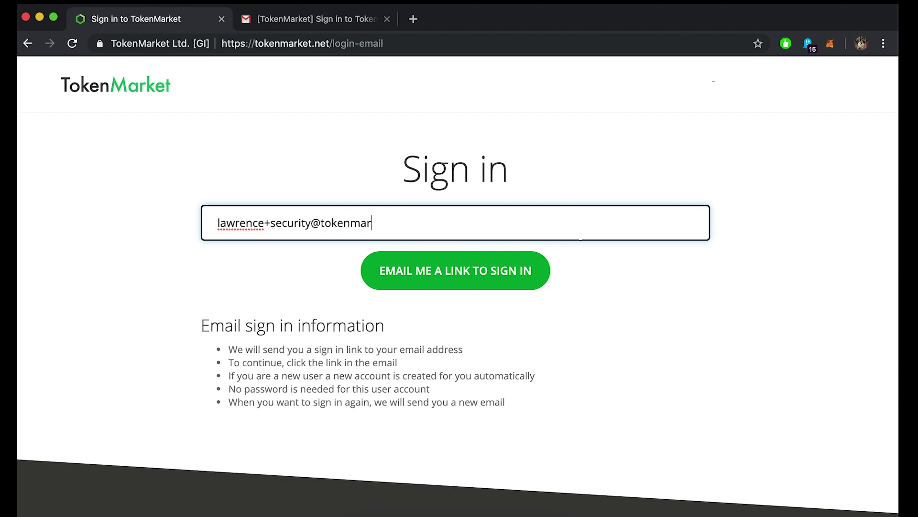
{"action": "left_click", "coordinate": [417, 267]}
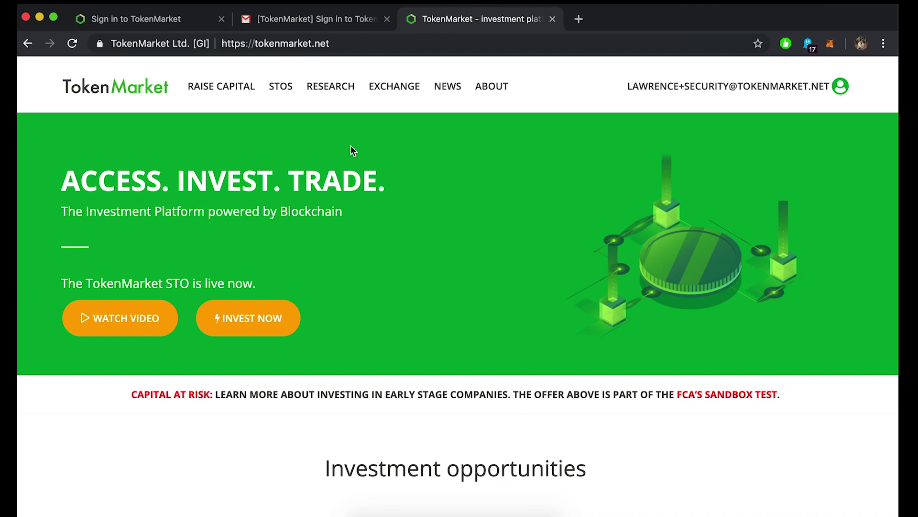
Choose Wallets from the account e-mail dropdown menu at the top right.
{"action": "left_click", "coordinate": [668, 91]}
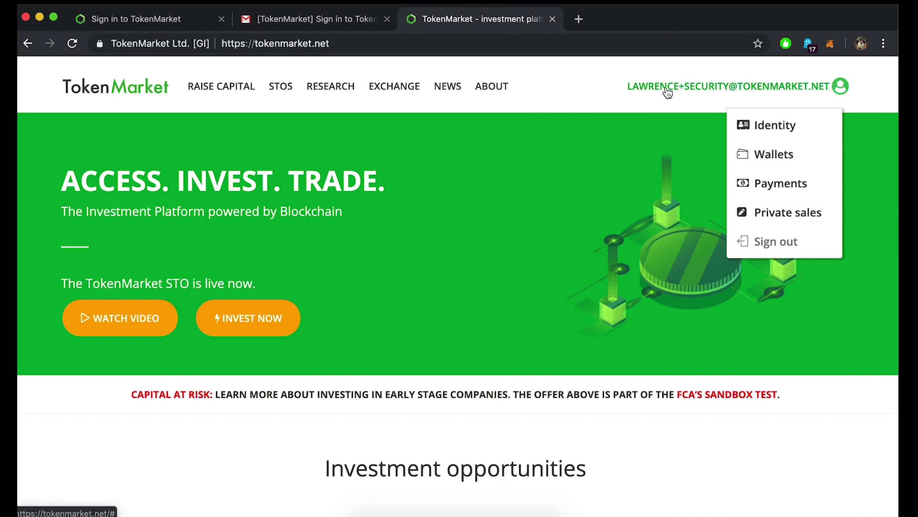
{"action": "left_click", "coordinate": [778, 161]}
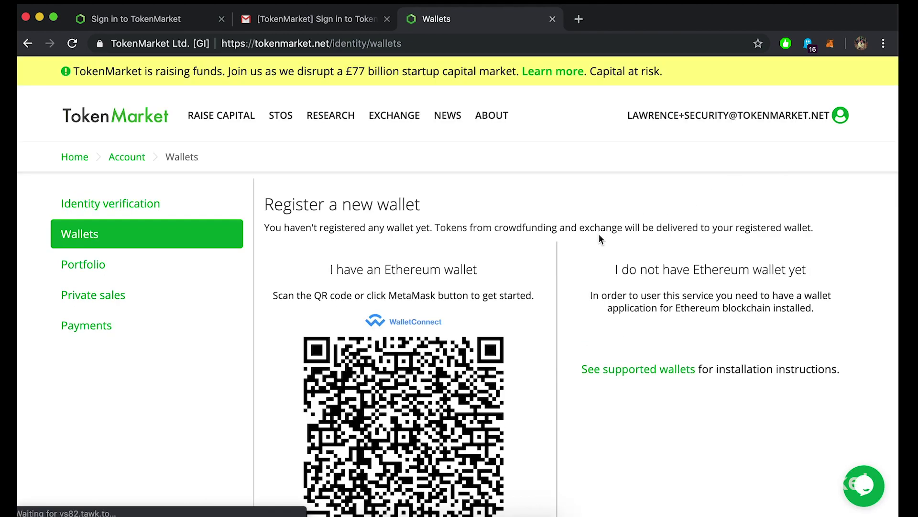
{"action": "scroll", "coordinate": [600, 238], "scroll_direction": "down", "scroll_amount": 4}
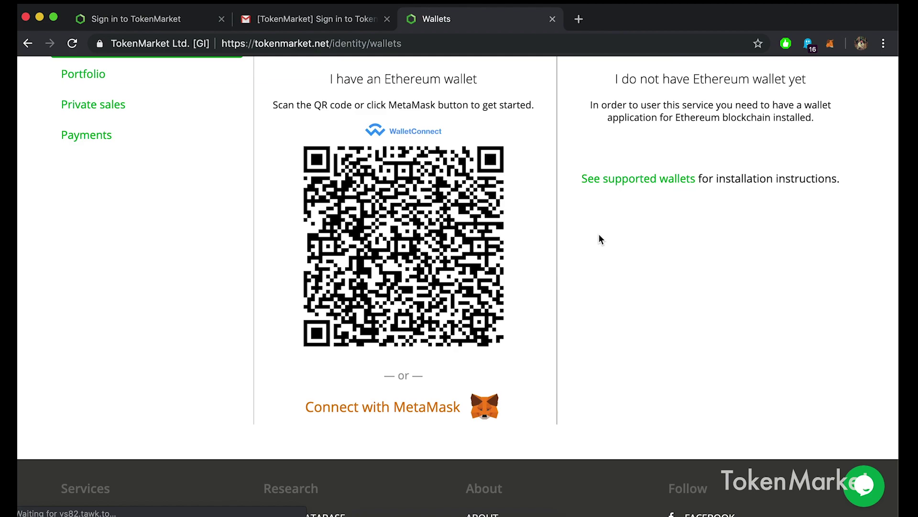
{"action": "left_click", "coordinate": [831, 44]}
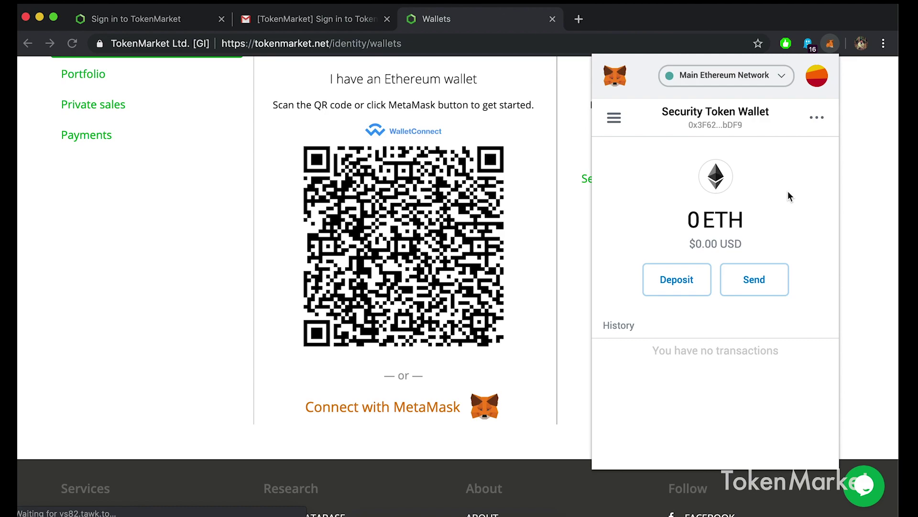
{"action": "left_click", "coordinate": [865, 227]}
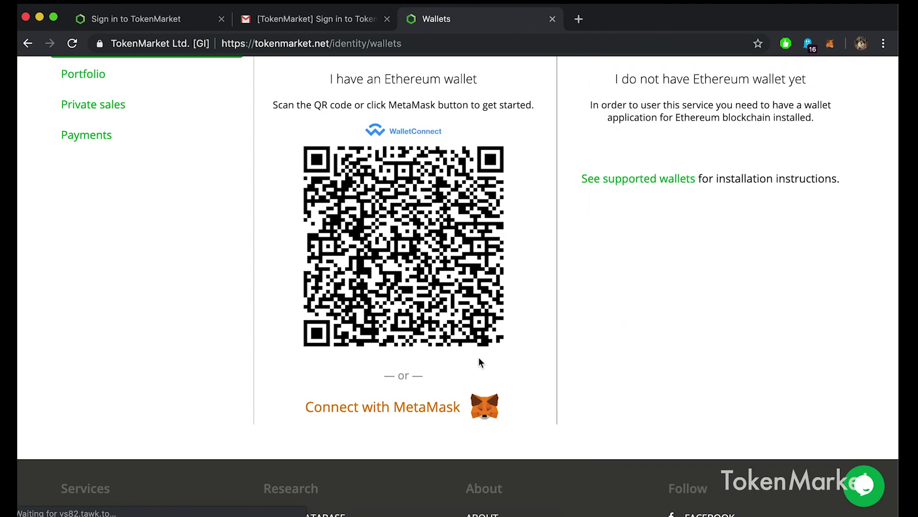
Connect with MetaMask and sign its signature request to register the Security Token Wallet.
{"action": "left_click", "coordinate": [399, 409]}
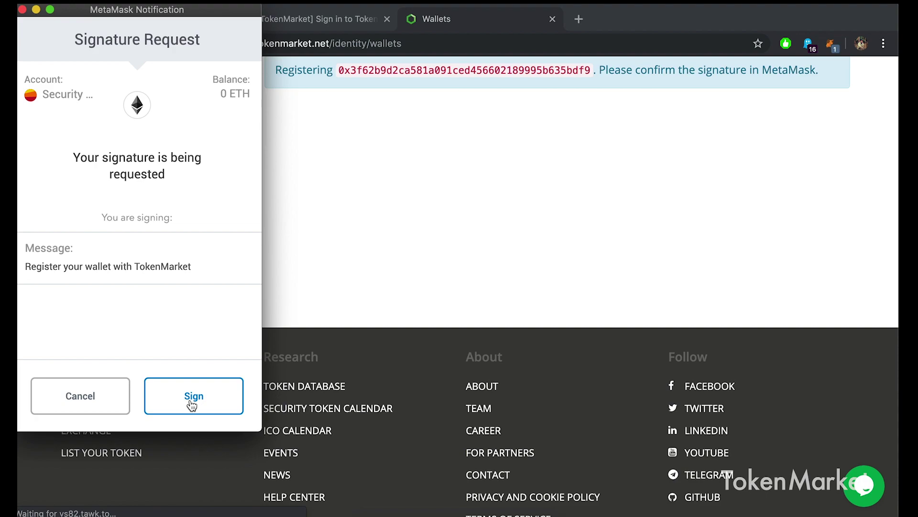
{"action": "left_click", "coordinate": [193, 397]}
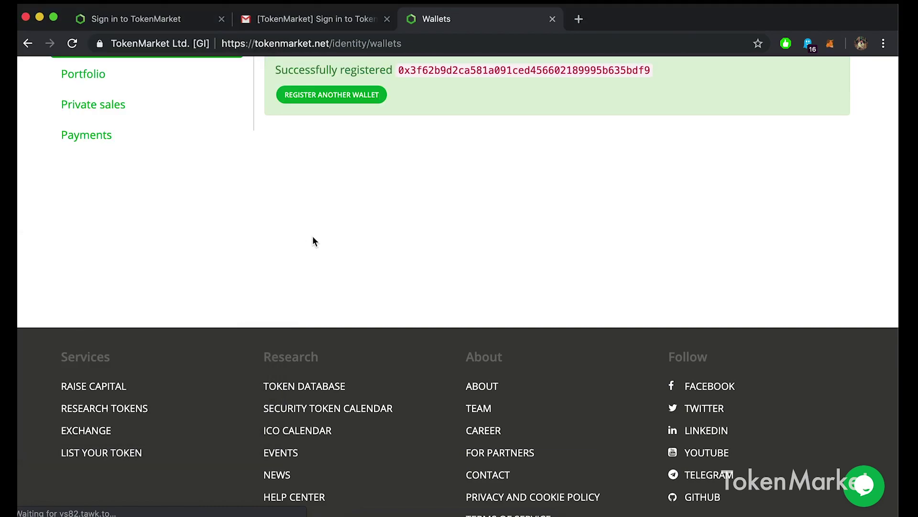
With the MetaMask wallet listed as Registered, begin registering a second wallet.
{"action": "scroll", "coordinate": [312, 236], "scroll_direction": "up", "scroll_amount": 5}
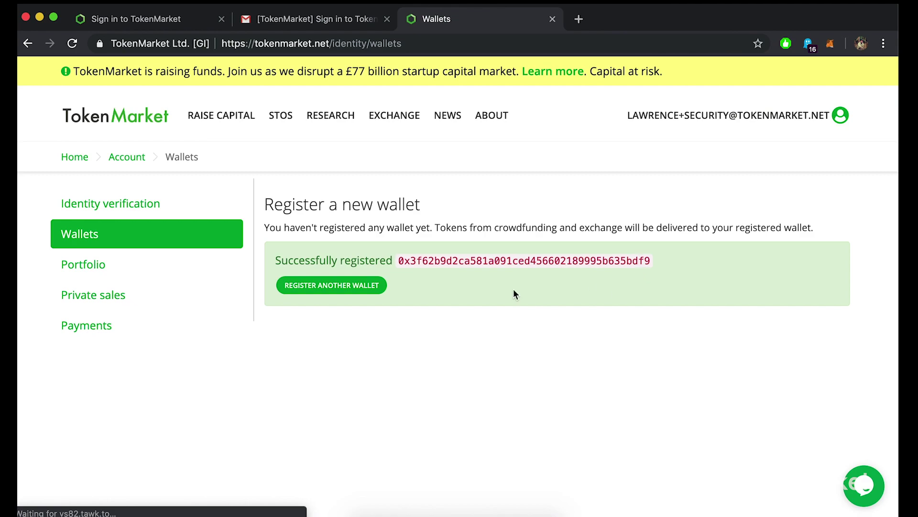
{"action": "left_click", "coordinate": [357, 287]}
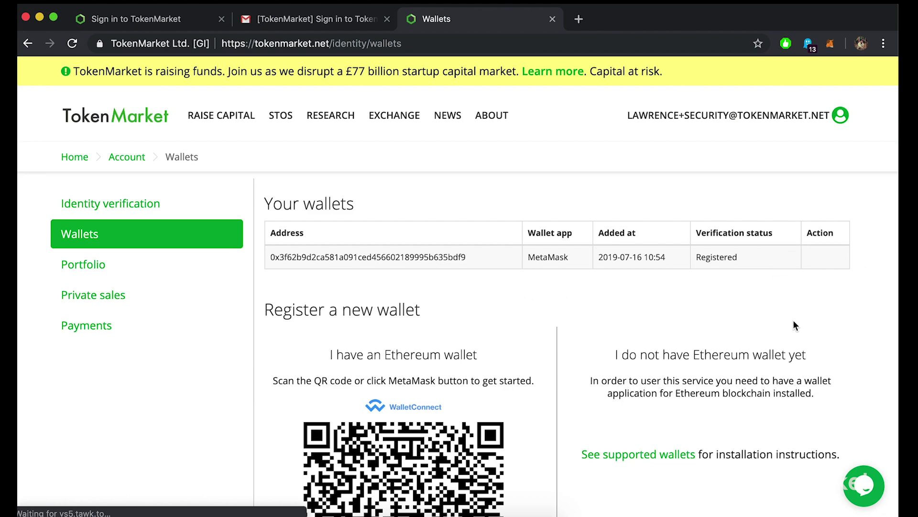
{"action": "scroll", "coordinate": [793, 319], "scroll_direction": "down", "scroll_amount": 3}
{"action": "scroll", "coordinate": [730, 322], "scroll_direction": "down", "scroll_amount": 3}
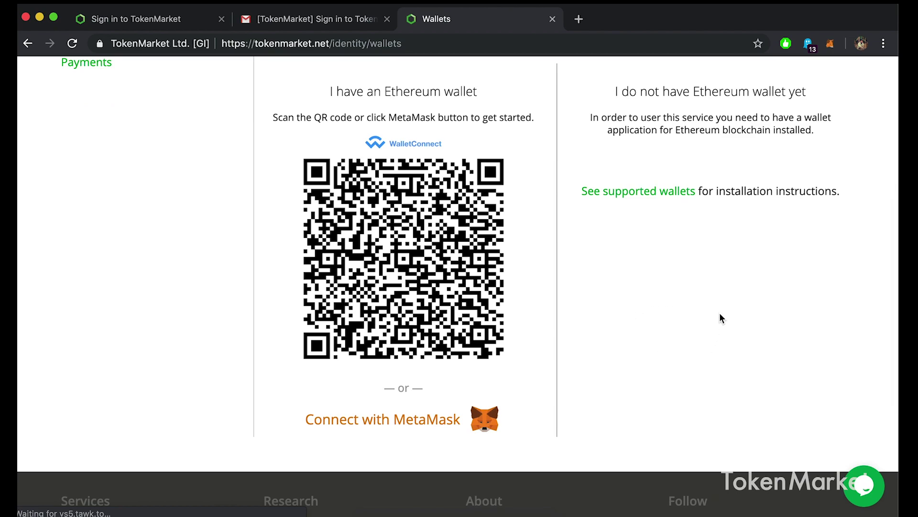
{"action": "scroll", "coordinate": [720, 314], "scroll_direction": "up", "scroll_amount": 2}
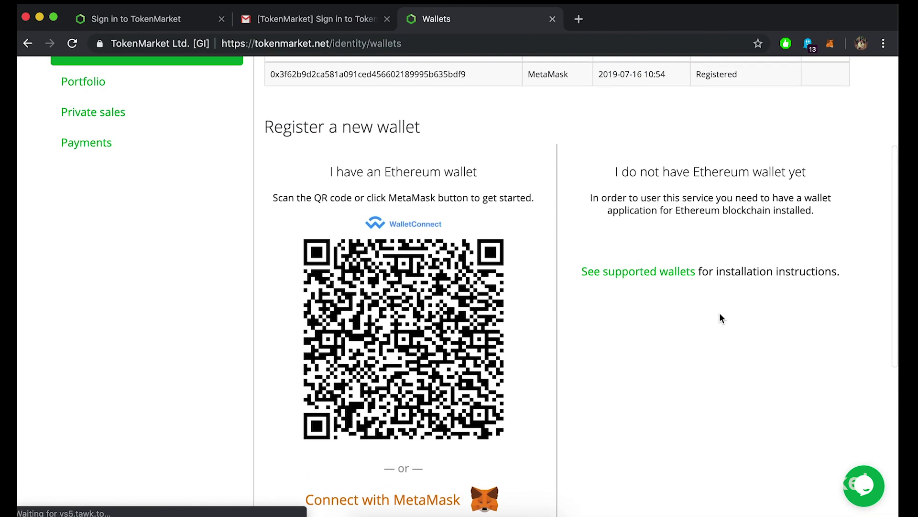
{"action": "scroll", "coordinate": [721, 318], "scroll_direction": "up", "scroll_amount": 3}
{"action": "scroll", "coordinate": [719, 313], "scroll_direction": "up", "scroll_amount": 1}
{"action": "scroll", "coordinate": [720, 312], "scroll_direction": "down", "scroll_amount": 3}
{"action": "scroll", "coordinate": [720, 314], "scroll_direction": "down", "scroll_amount": 1}
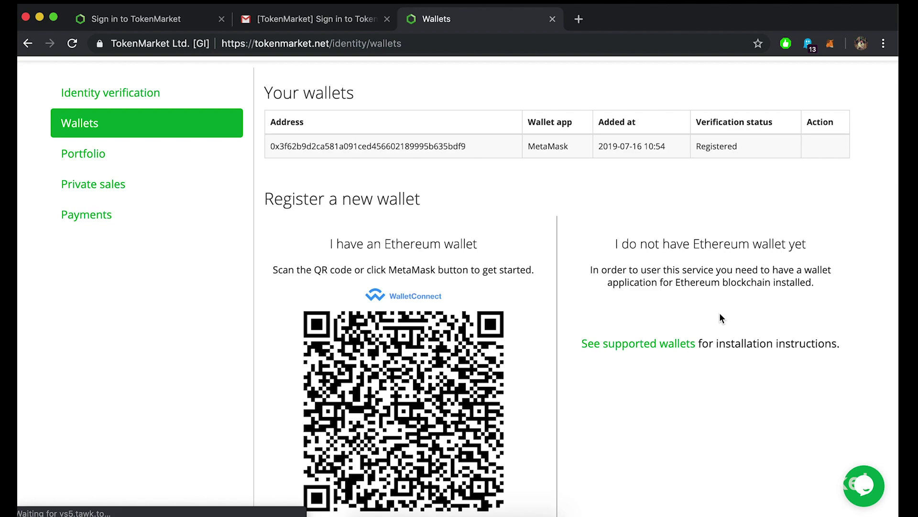
{"action": "scroll", "coordinate": [720, 318], "scroll_direction": "down", "scroll_amount": 5}
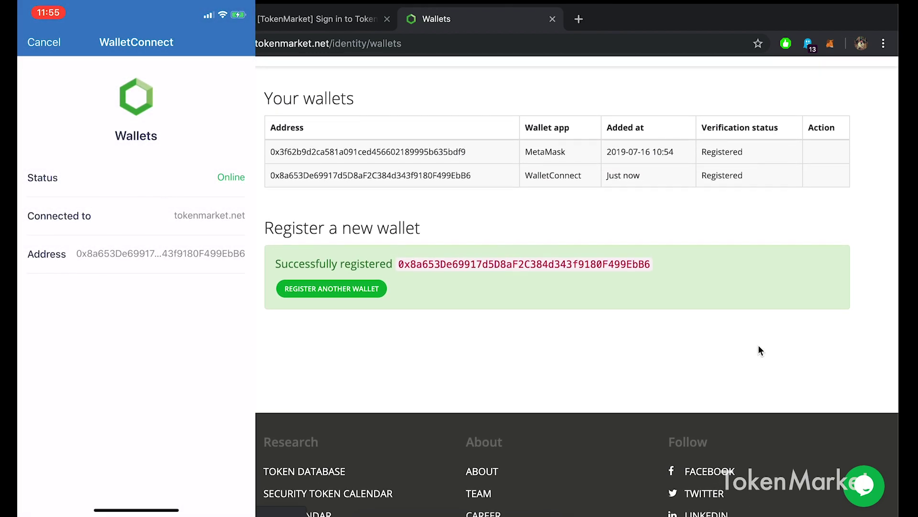
Scroll up the Wallets page to view both wallets listed as Registered.
{"action": "scroll", "coordinate": [759, 346], "scroll_direction": "up", "scroll_amount": 3}
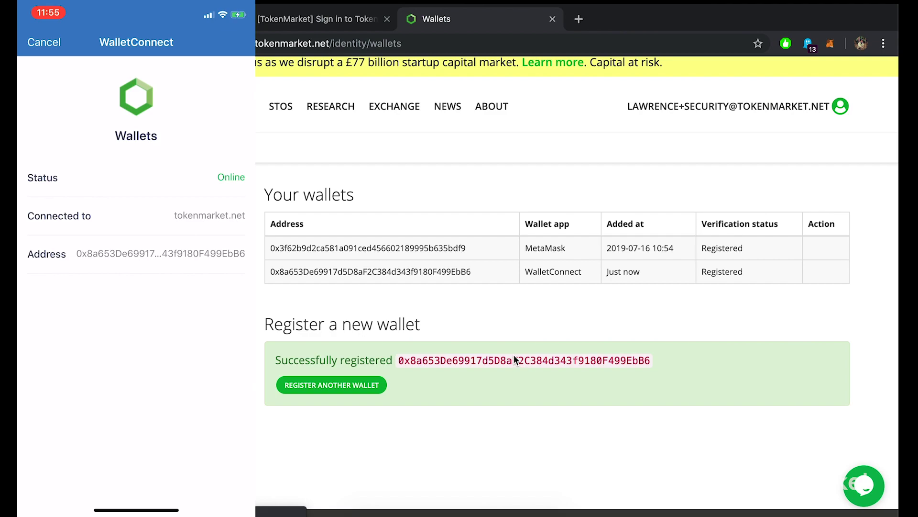
{"action": "scroll", "coordinate": [512, 354], "scroll_direction": "up", "scroll_amount": 1}
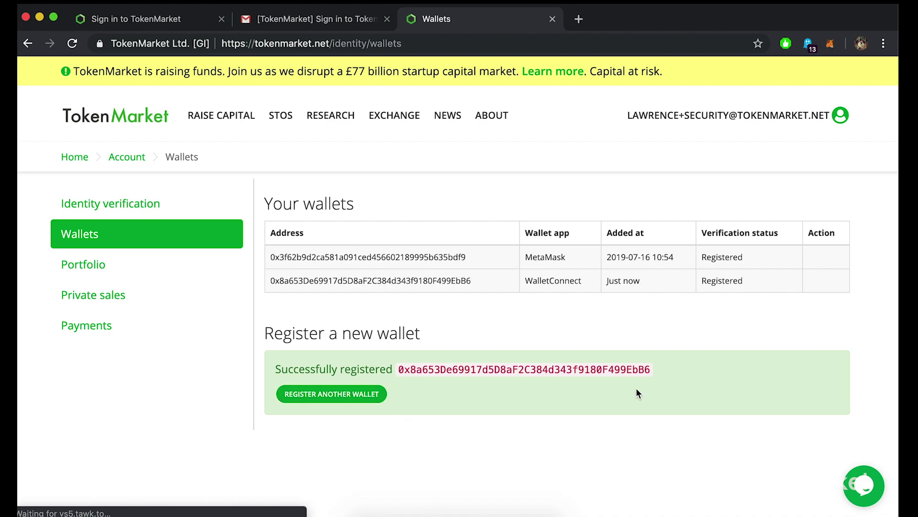
{"action": "left_click", "coordinate": [369, 394]}
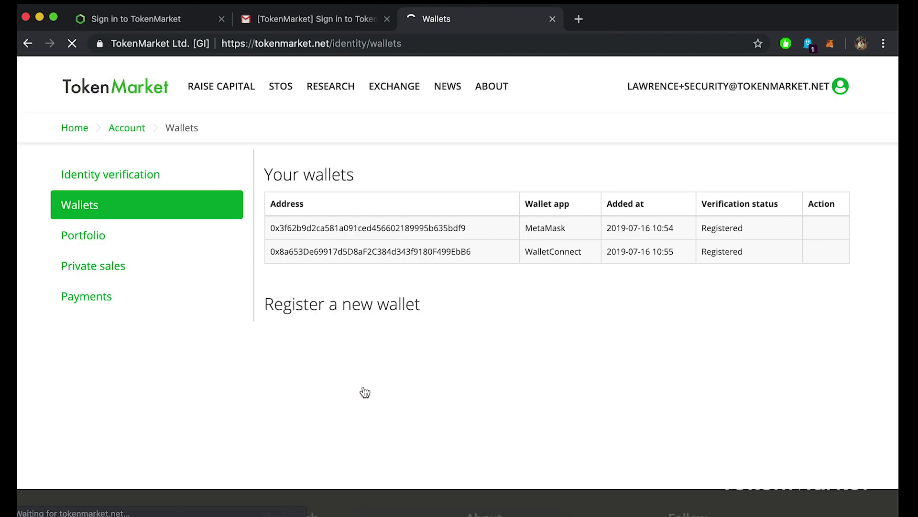
{"action": "scroll", "coordinate": [569, 381], "scroll_direction": "down", "scroll_amount": 5}
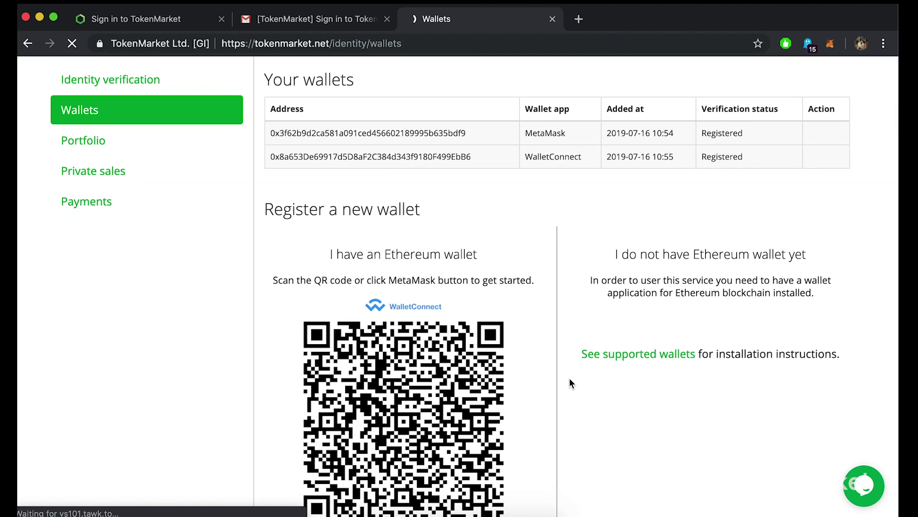